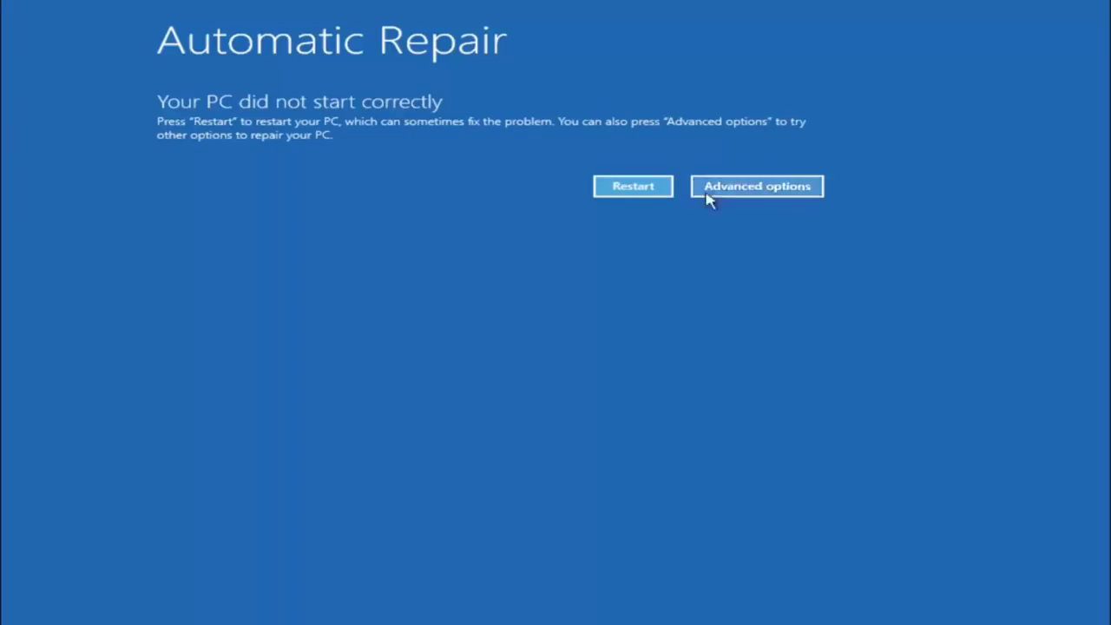
Go from the repair screen through Advanced options and Troubleshoot to the Advanced options tool list
left_click(747, 186)
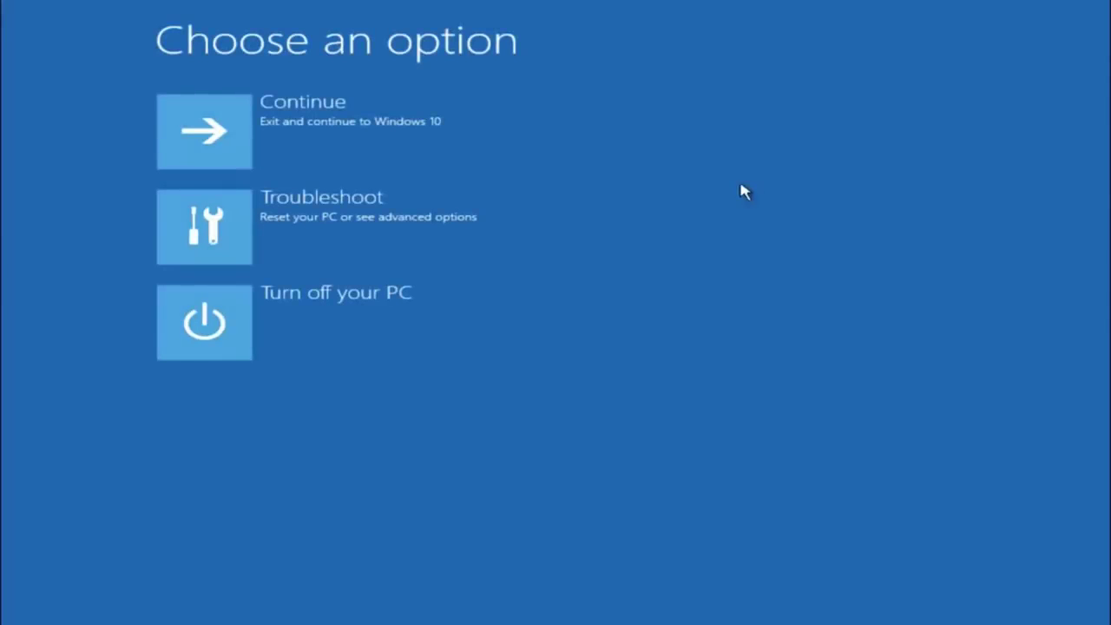
left_click(243, 223)
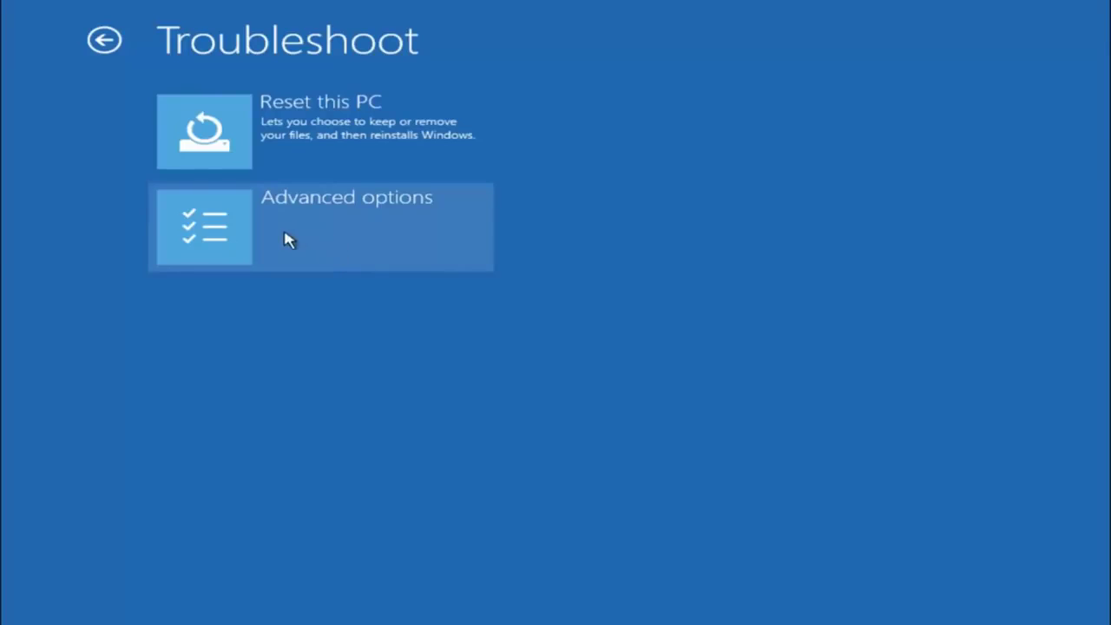
left_click(248, 234)
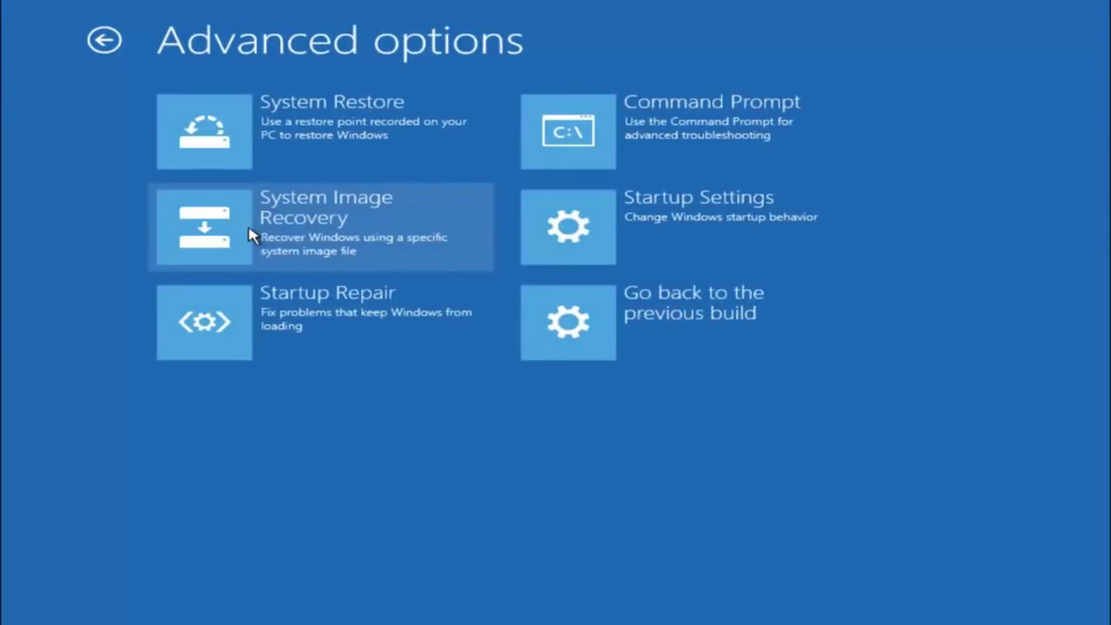
Launch System Restore and select the 10/5/2016 'Manual: before update' restore point for Local Disk (C:)
left_click(267, 133)
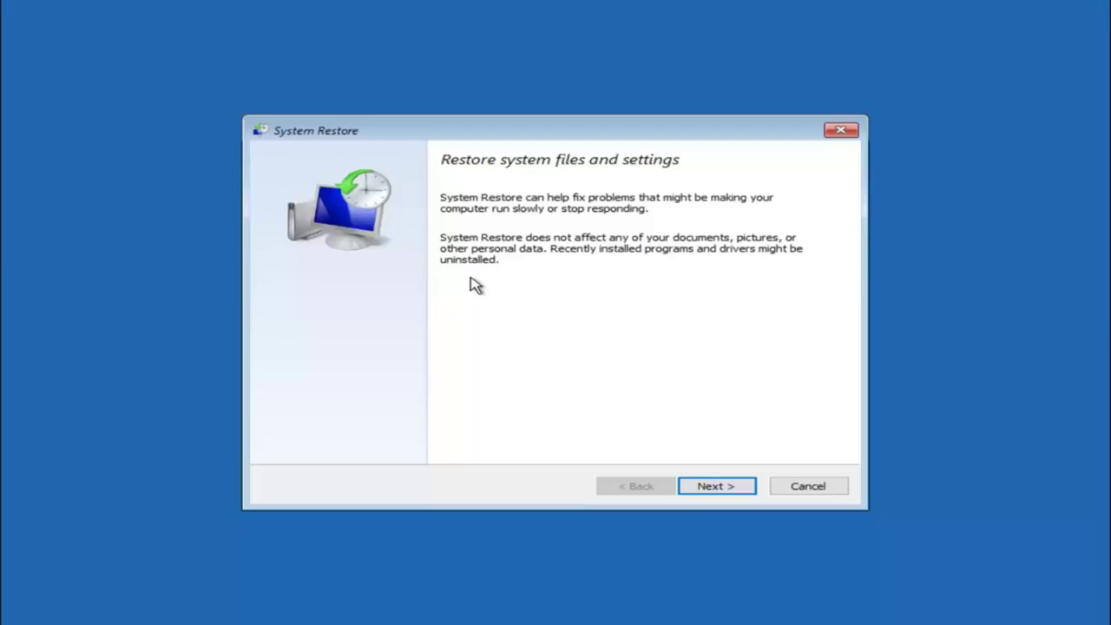
left_click(715, 488)
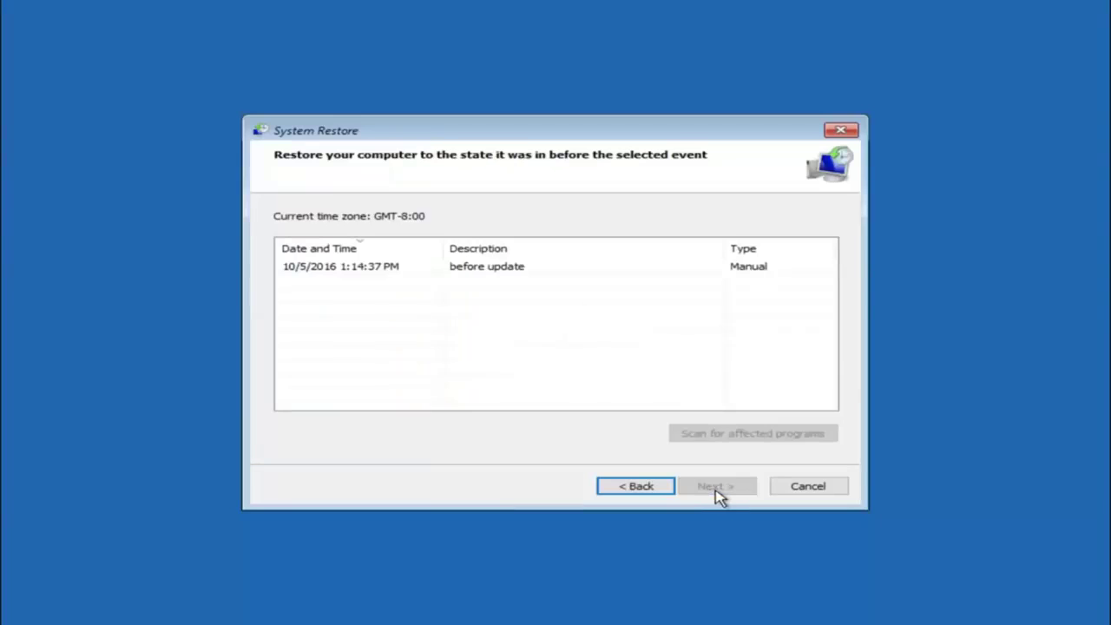
left_click(329, 275)
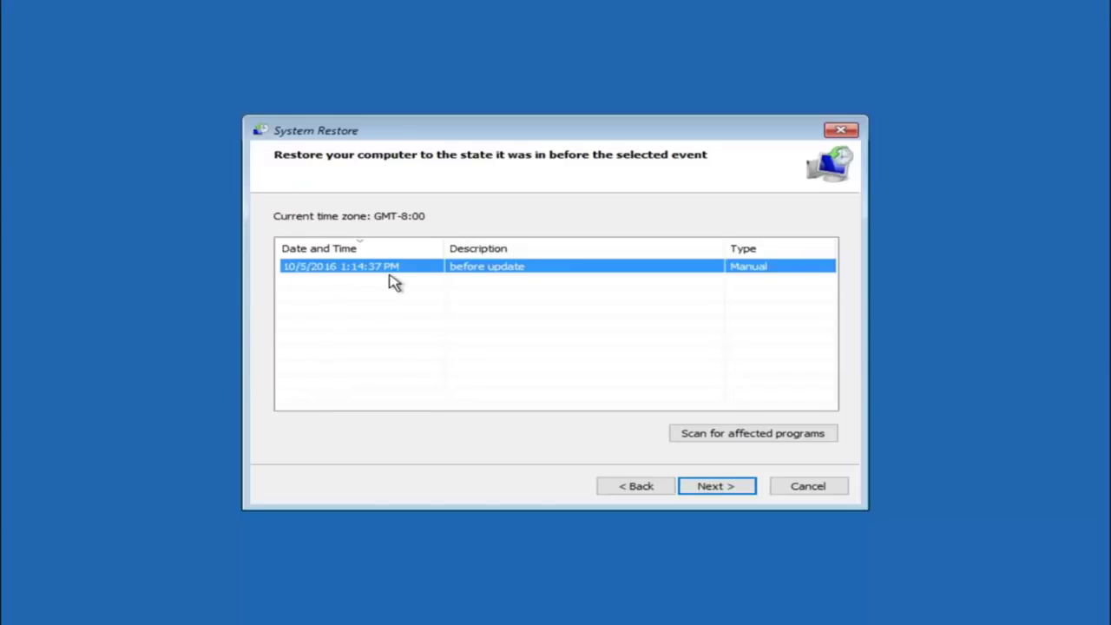
left_click(710, 491)
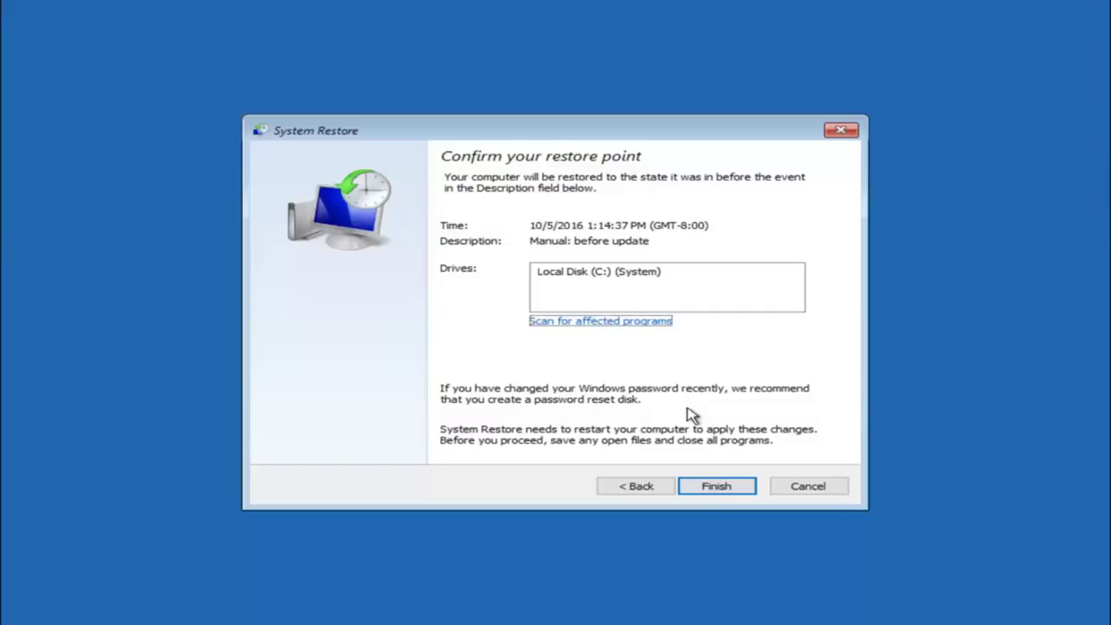
Run the restore to the 10/5/2016 1:14:37 PM point, confirm it, then restart
left_click(718, 491)
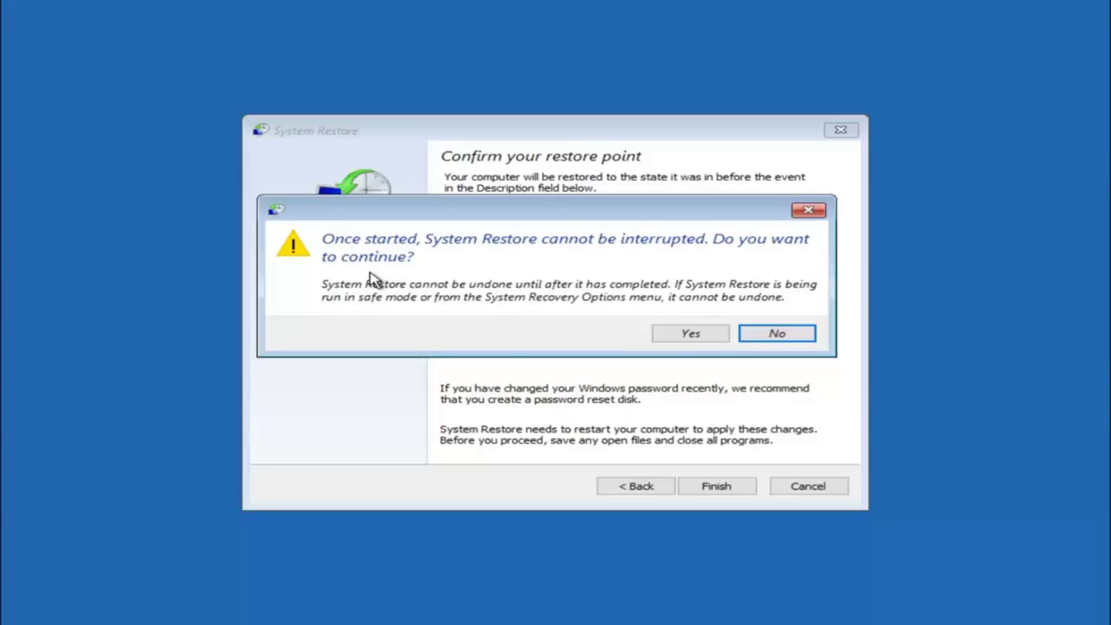
left_click(683, 339)
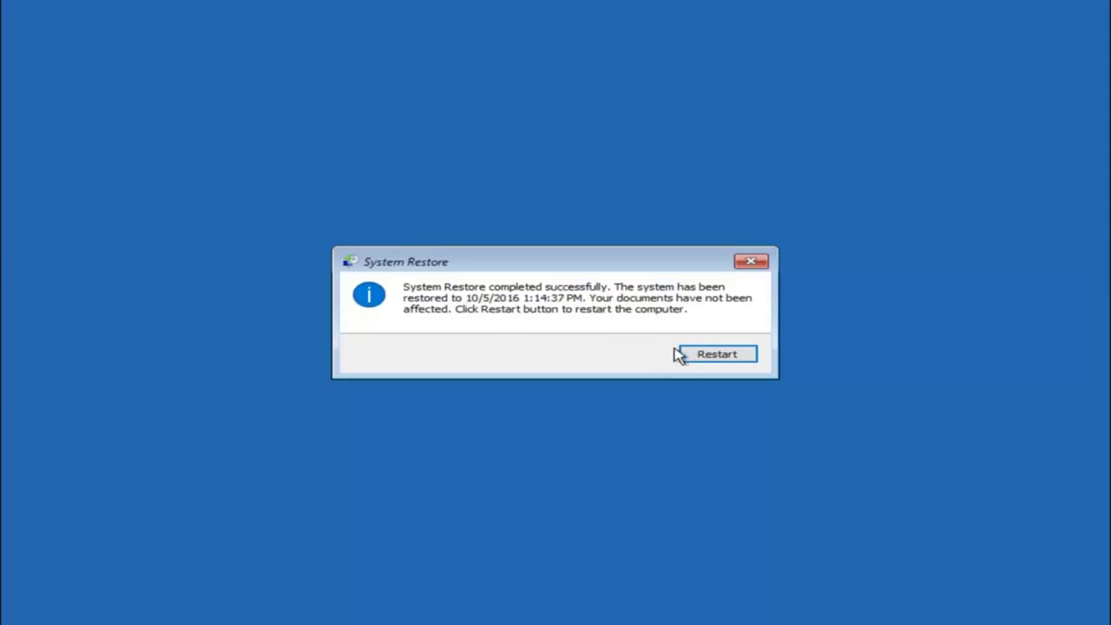
left_click(708, 355)
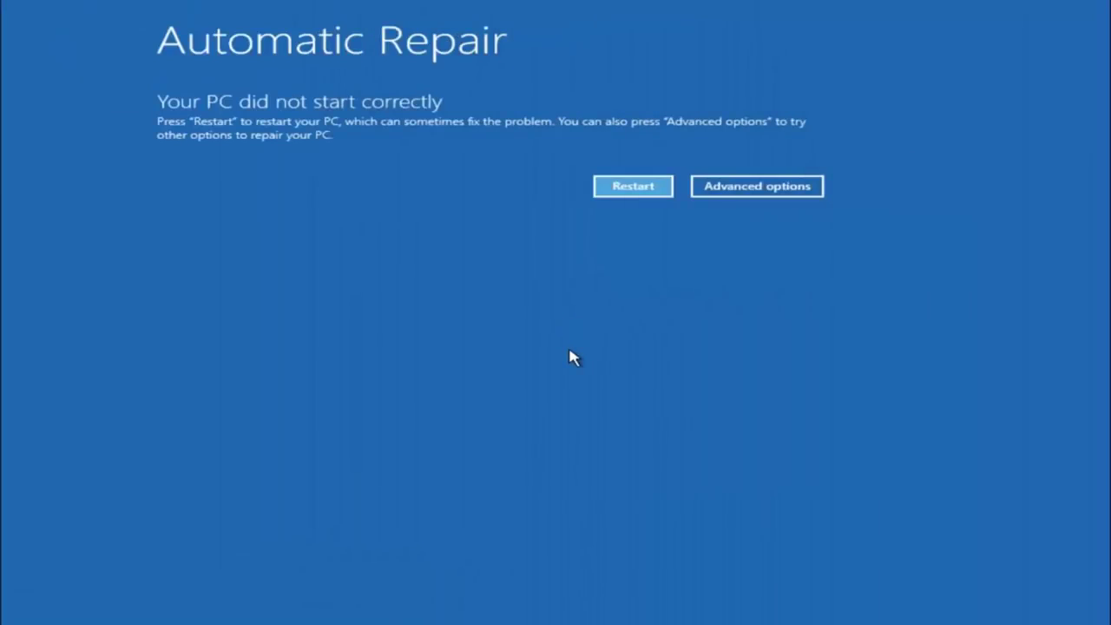
Navigate Advanced options, Troubleshoot, Advanced options again to reach Startup Repair and Command Prompt
left_click(742, 189)
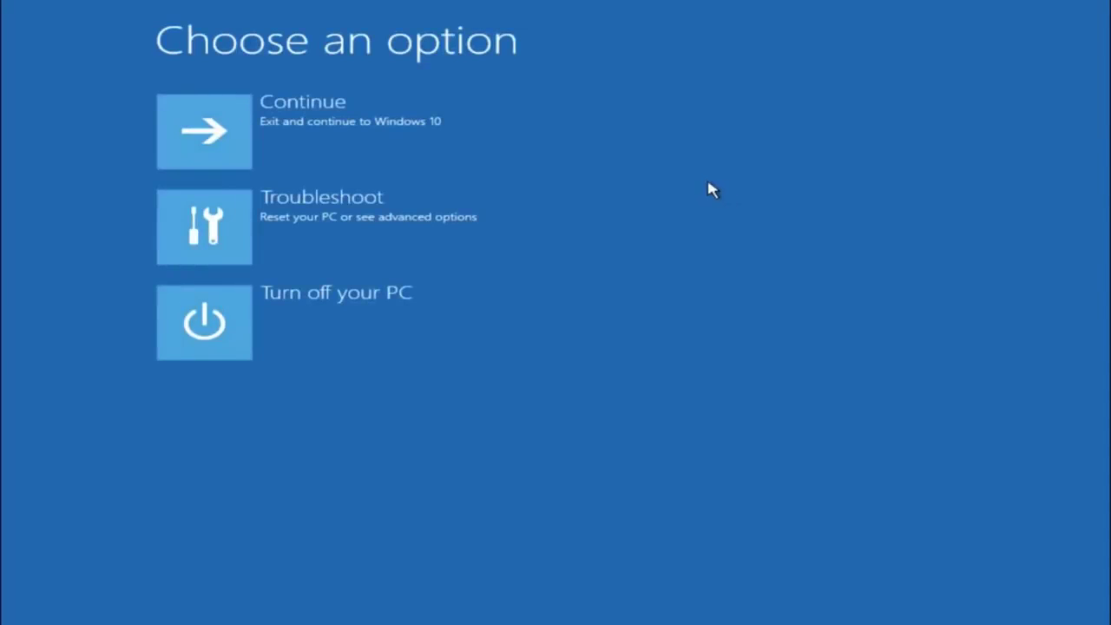
left_click(262, 230)
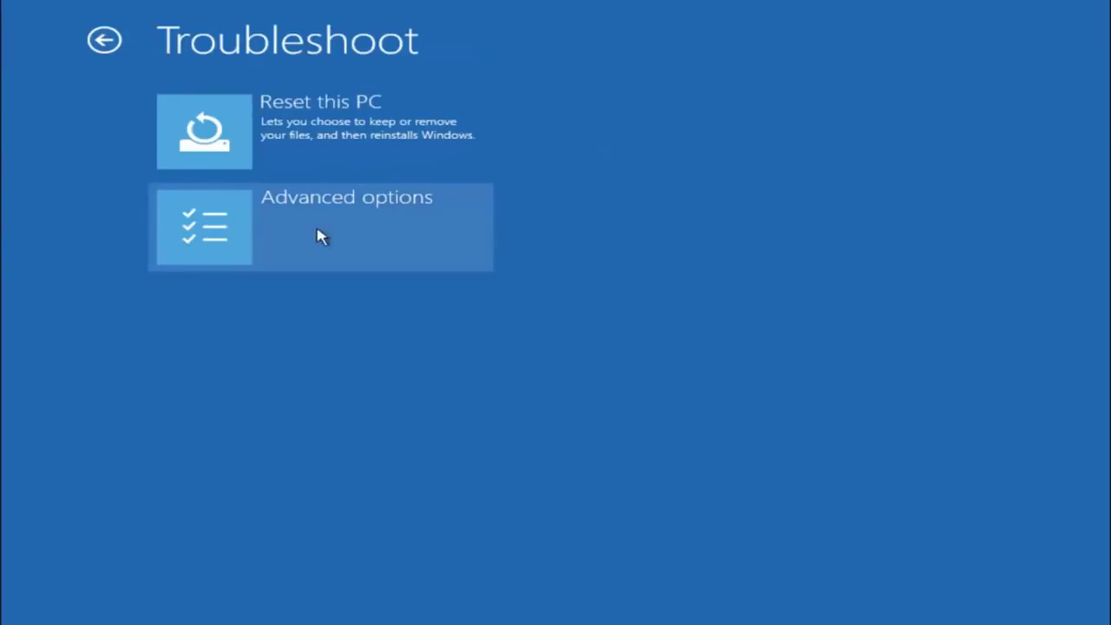
left_click(268, 227)
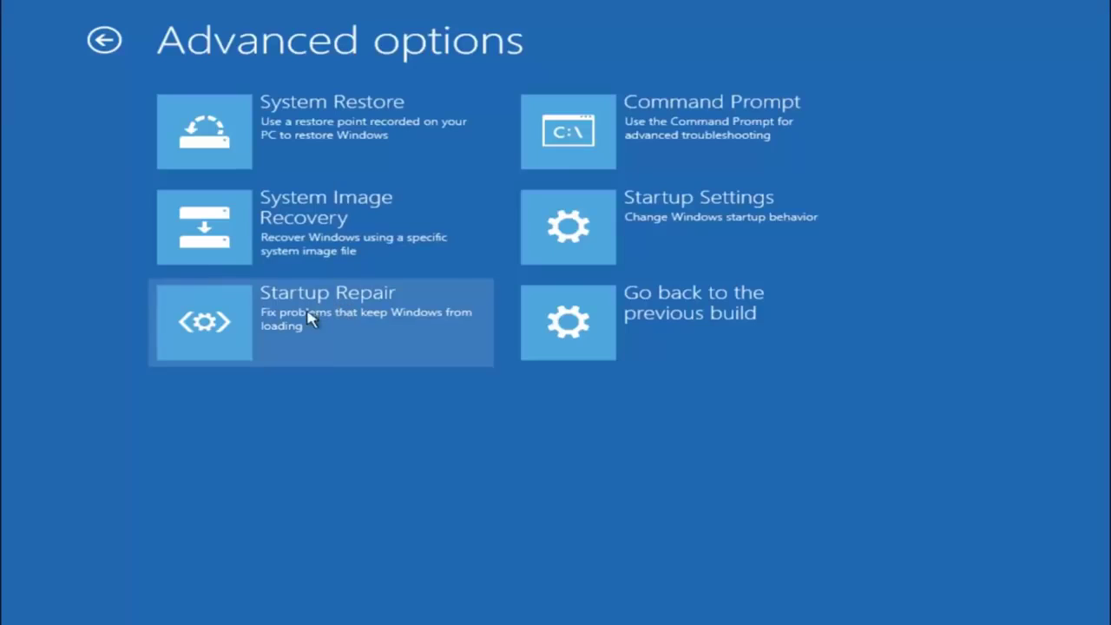
Run Startup Repair and let it check the disk before returning to Automatic Repair
left_click(214, 323)
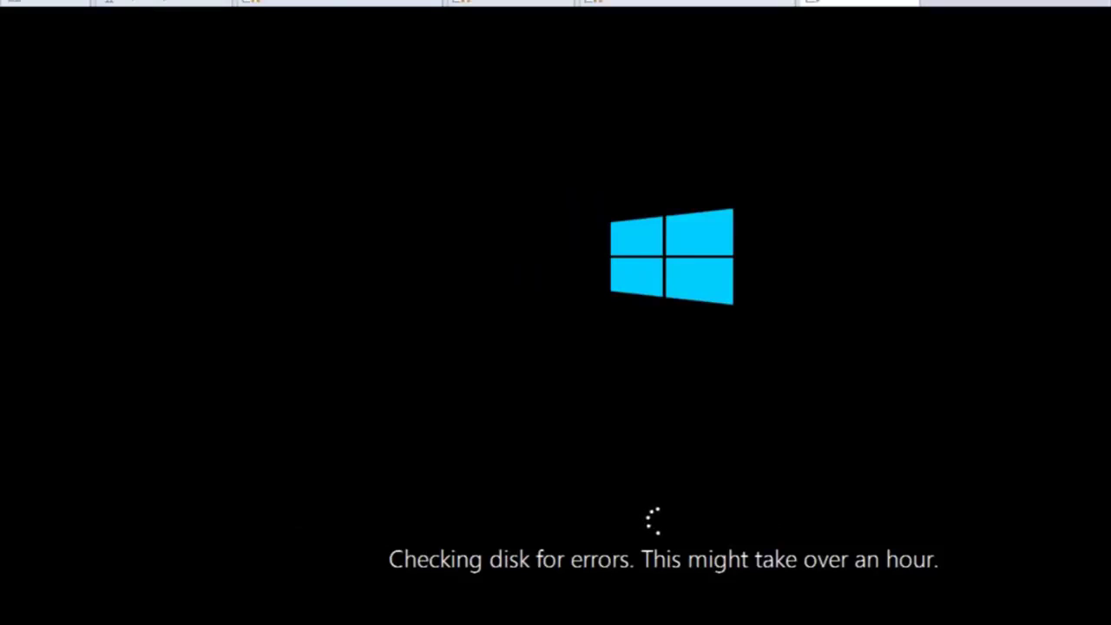
left_click(425, 505)
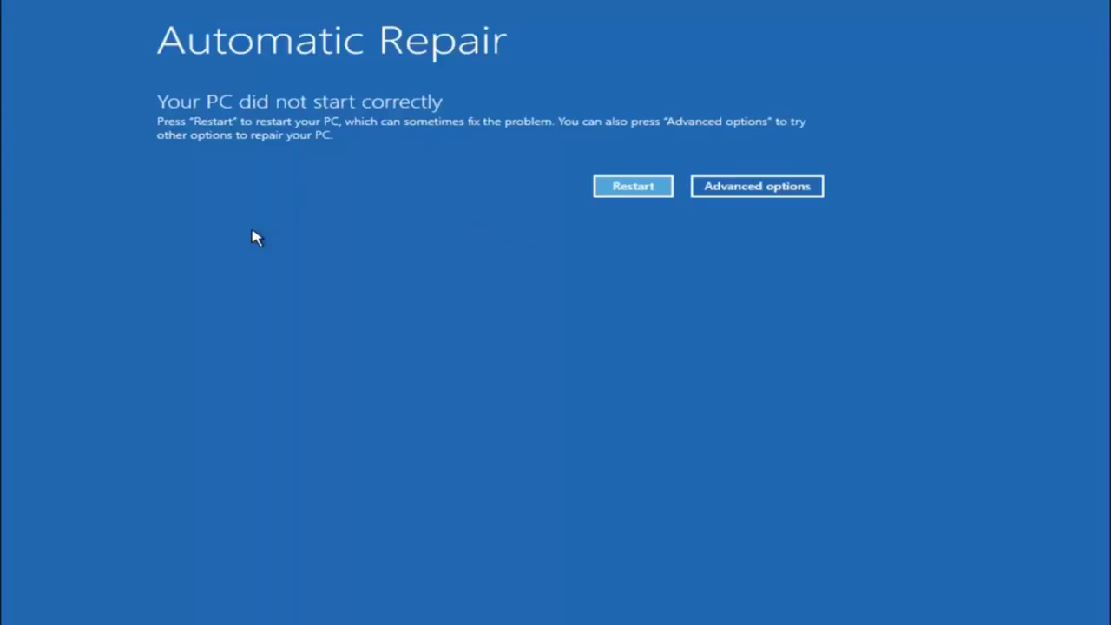
Navigate Advanced options, Troubleshoot, Advanced options to list Command Prompt and Startup Settings
left_click(742, 186)
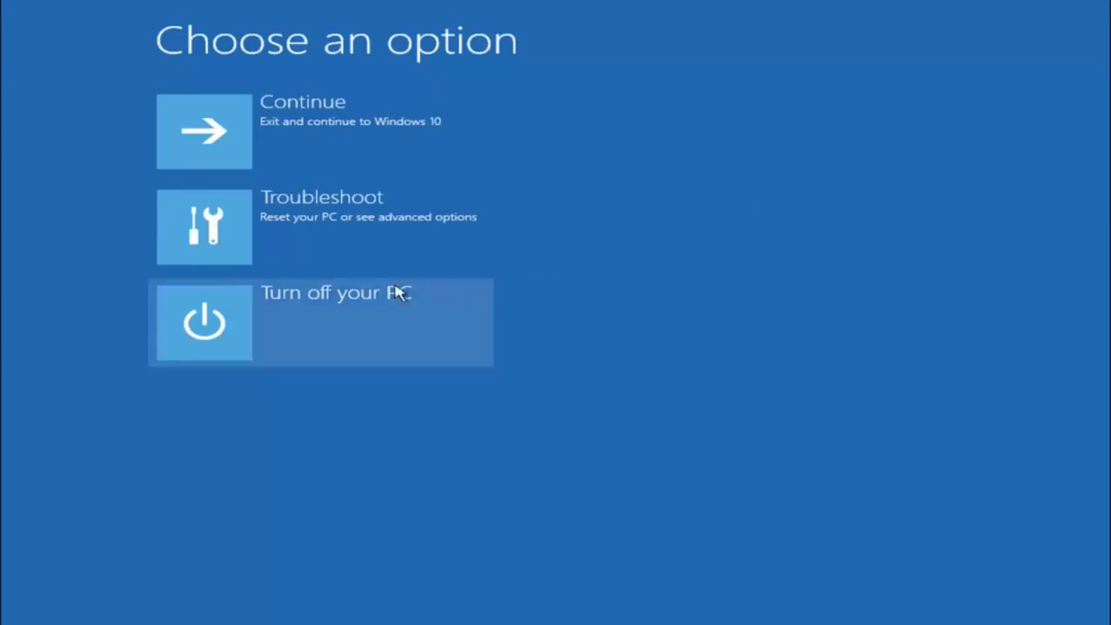
left_click(216, 234)
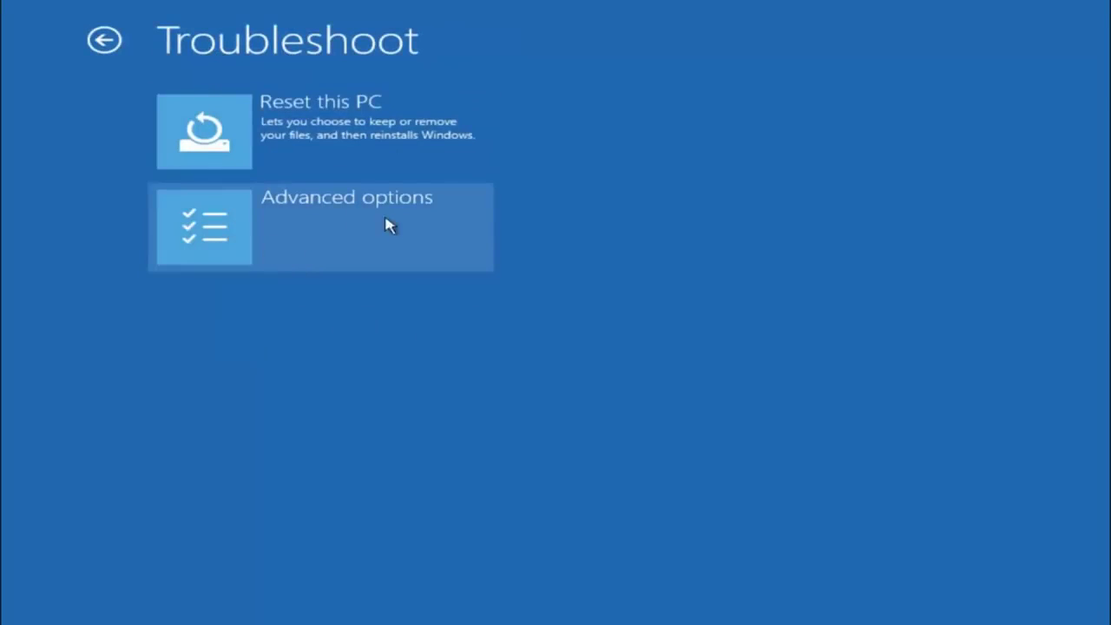
left_click(257, 217)
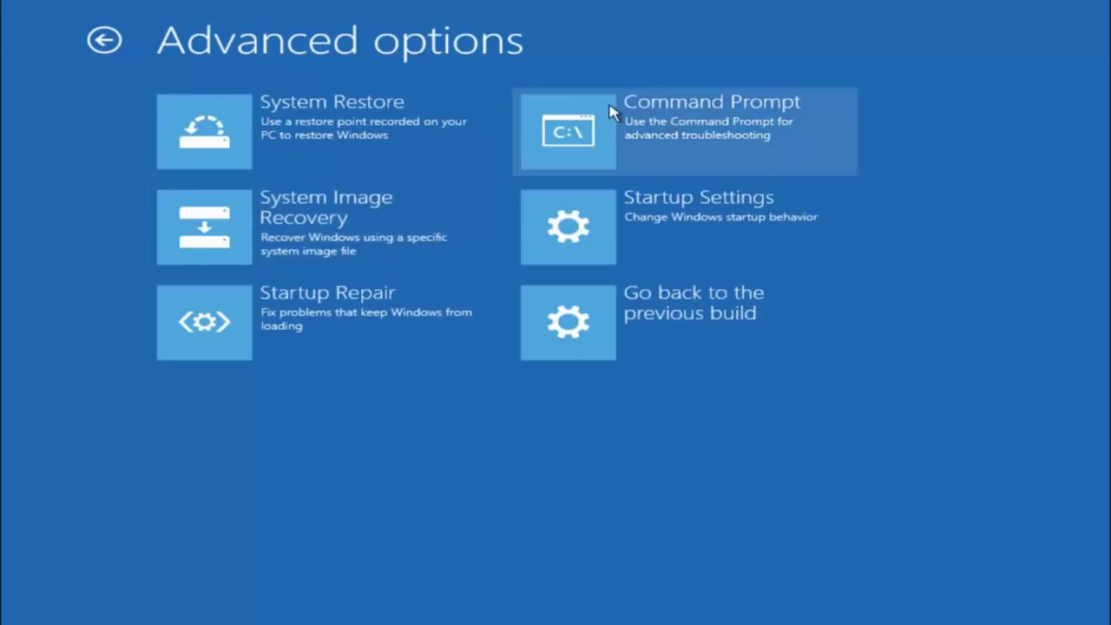
In Command Prompt, switch to drive c: and run dir to list its folders
left_click(651, 137)
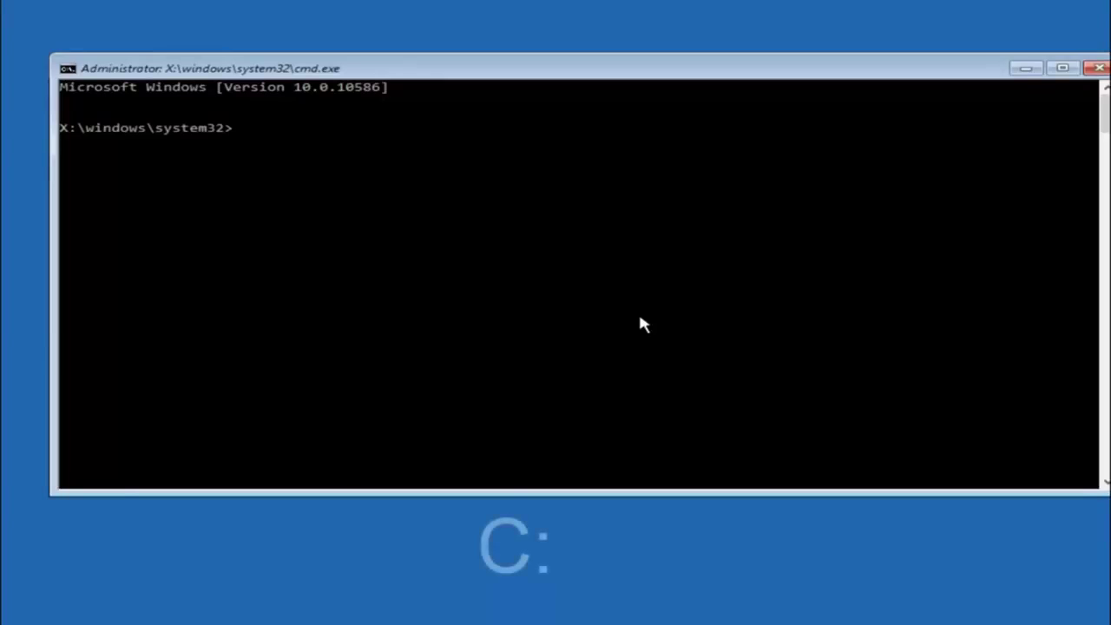
type("c")
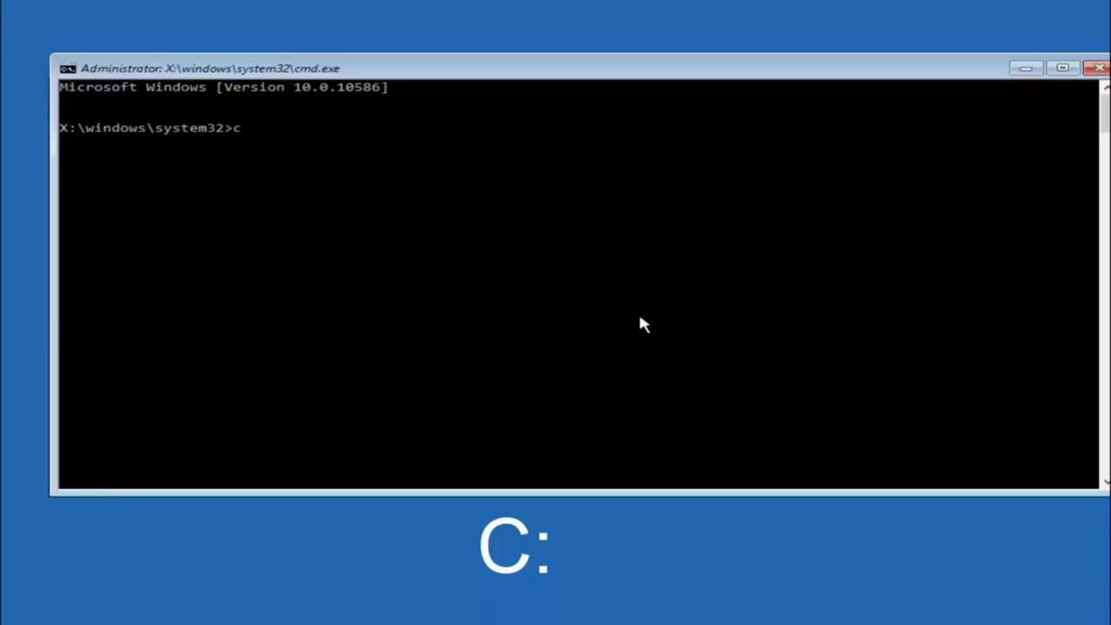
type(":")
key("Return")
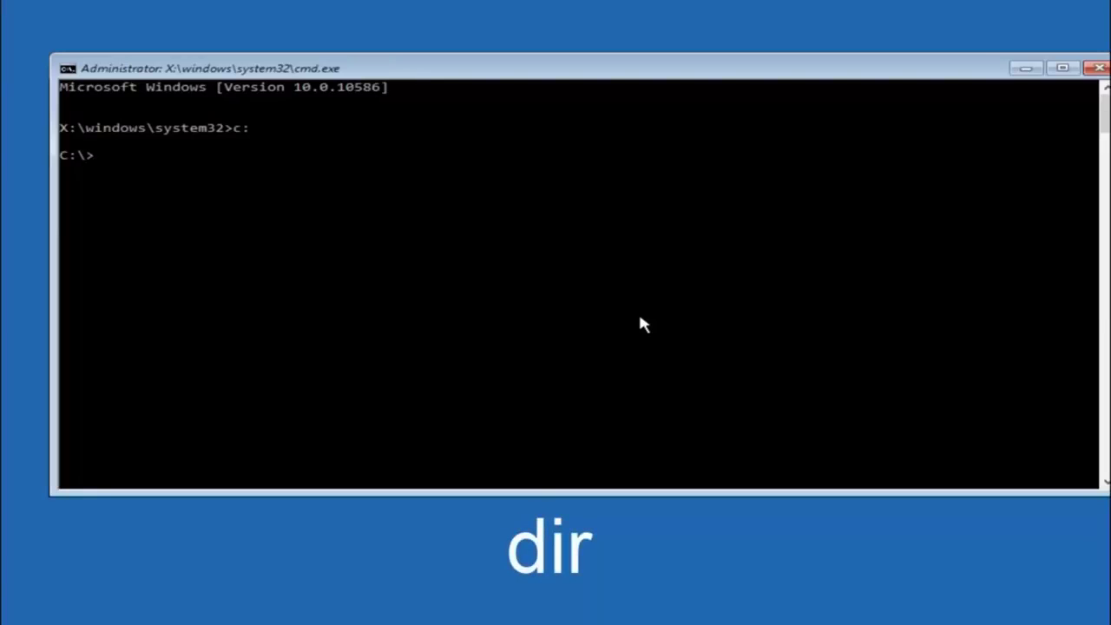
type("dir")
key("Return")
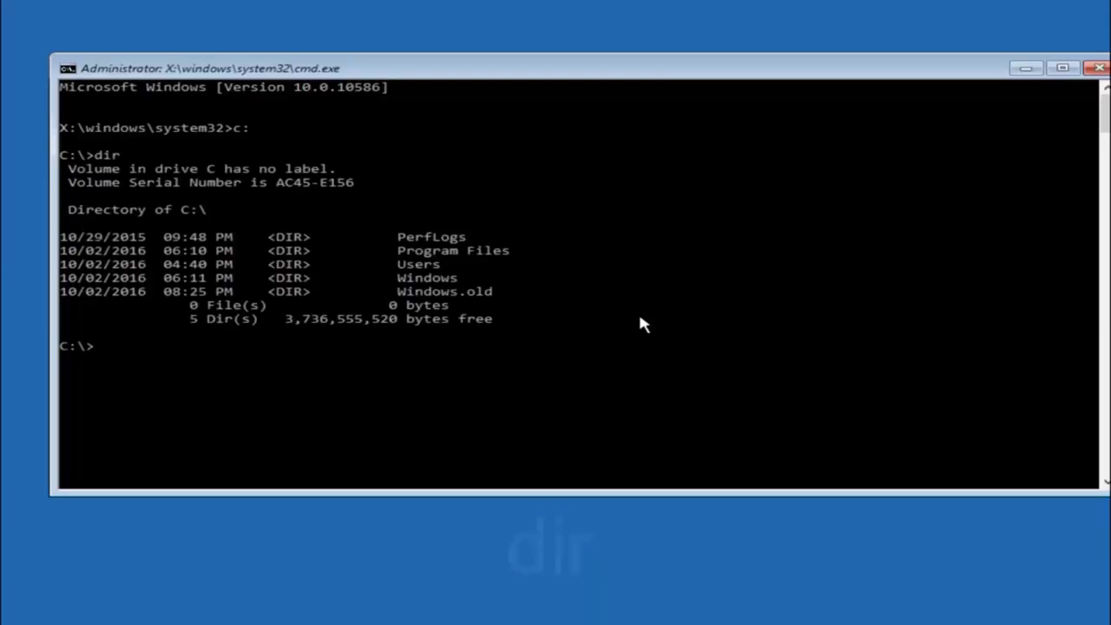
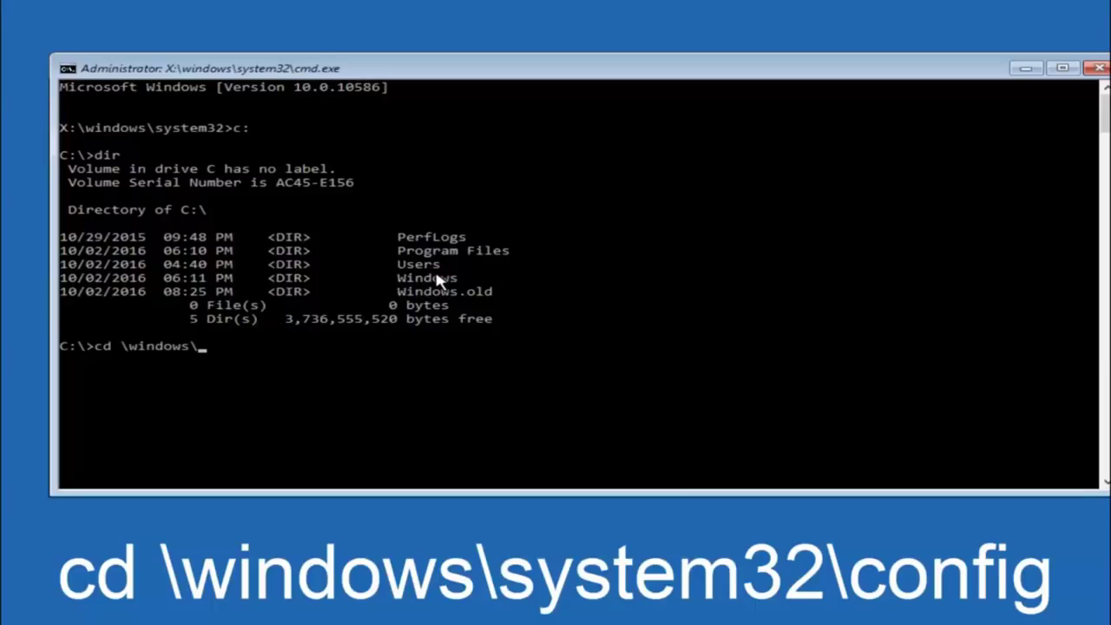
At the C:\ prompt, enter the unrun command cd \windows\system32\system32\config
Change the working directory to C:\Windows\System32\config with the cd command
type("system32\\con")
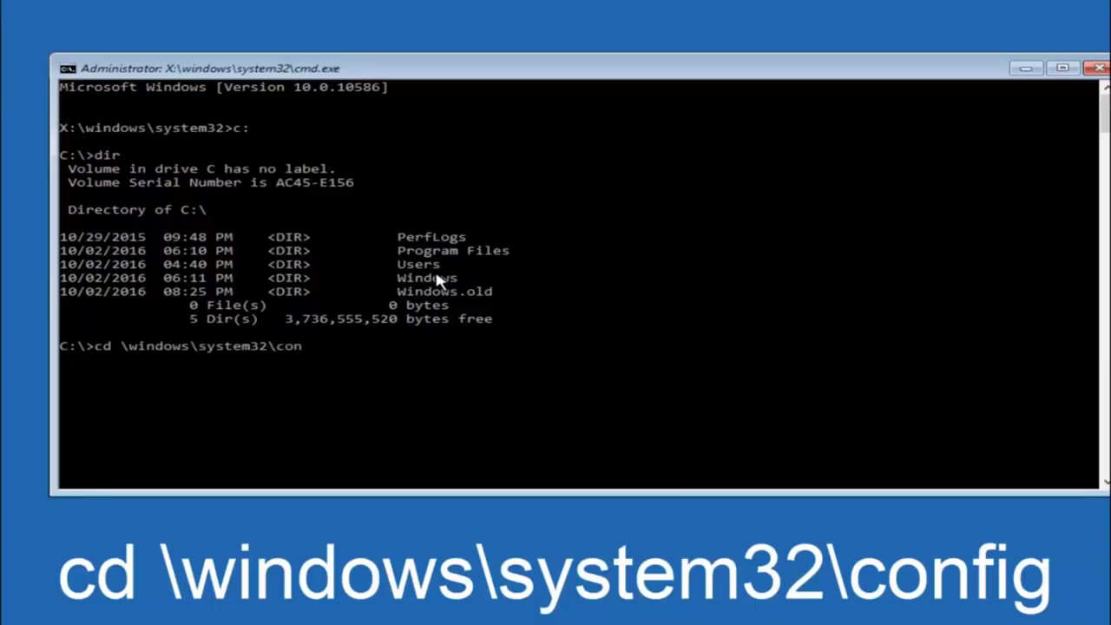
At the C:\ prompt, enter the unrun command cd \windows\system32\system32\config
Change the working directory to C:\Windows\System32\config with the cd command
type("fig")
key("Return")
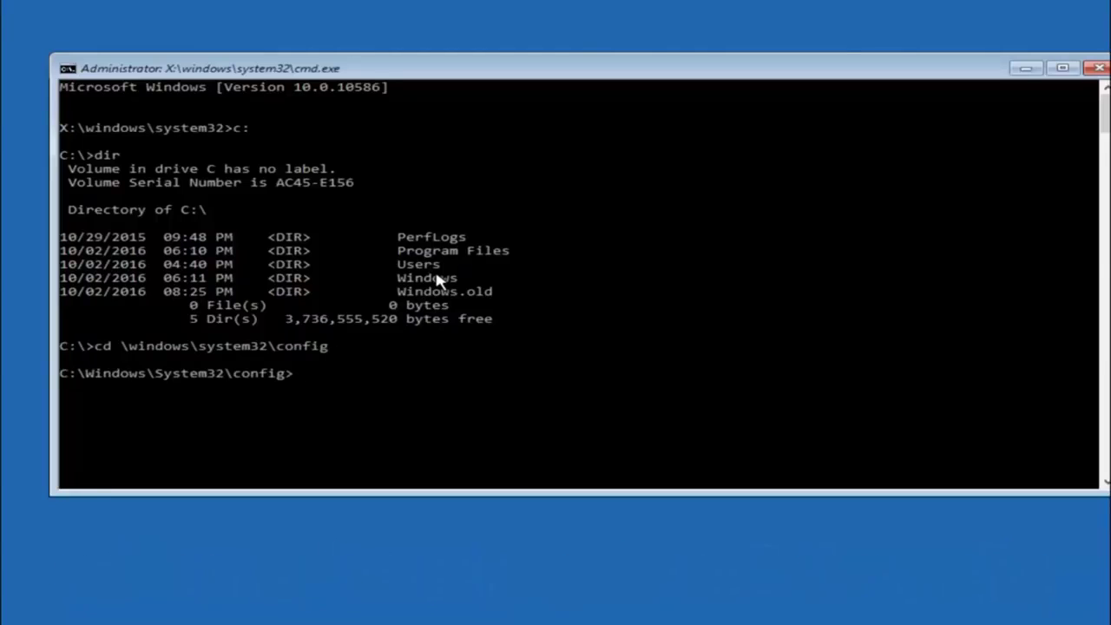
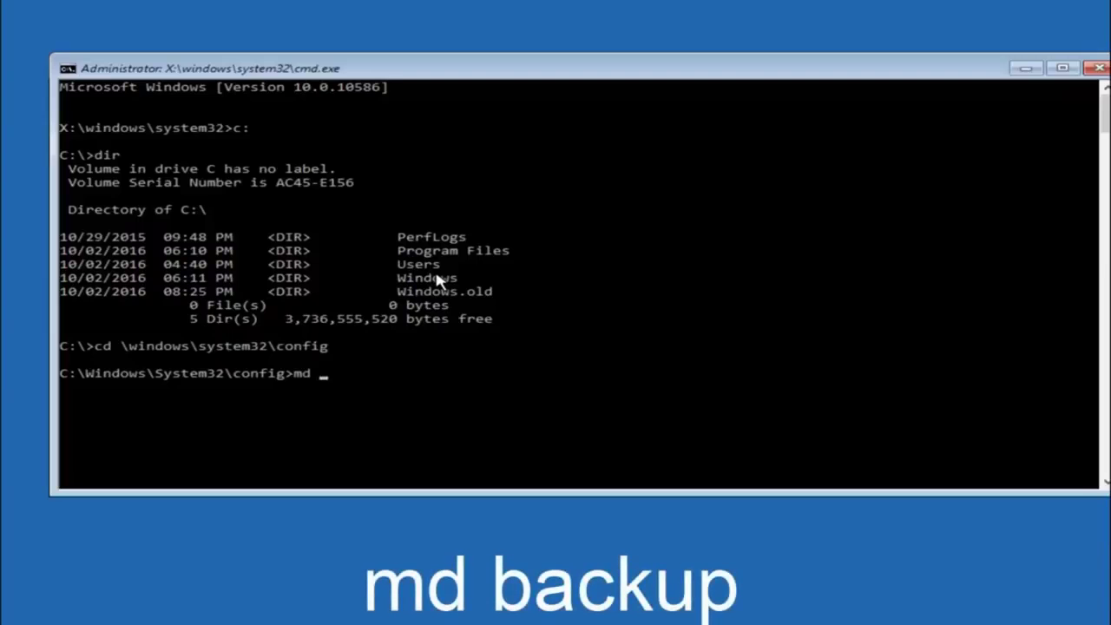
Run md backup in C:\Windows\System32\config to create the backup folder
type("backup")
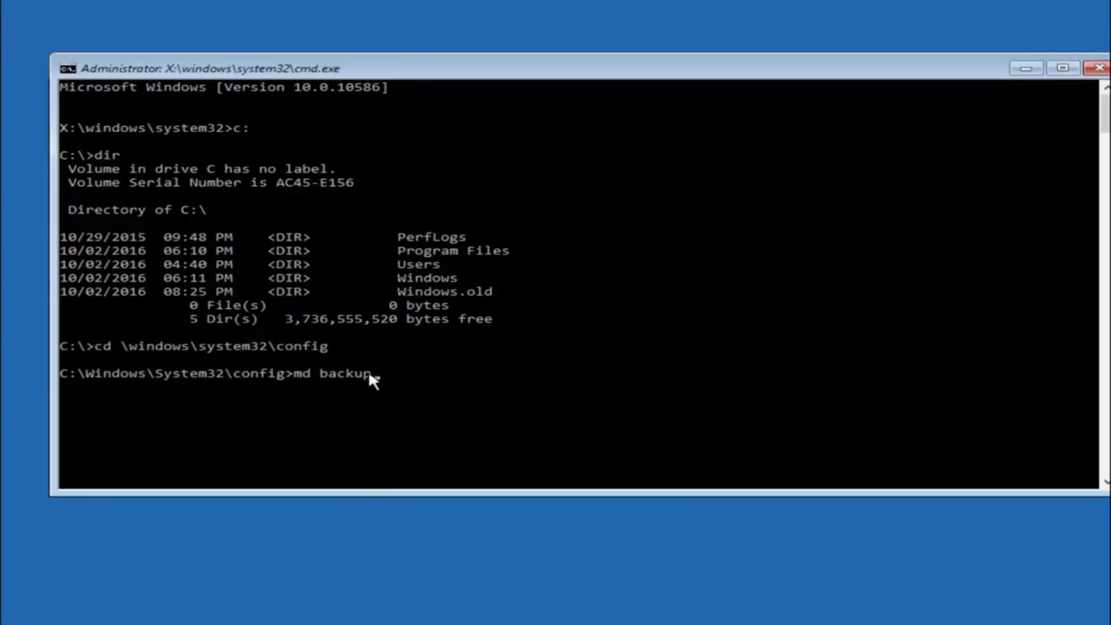
key("Return")
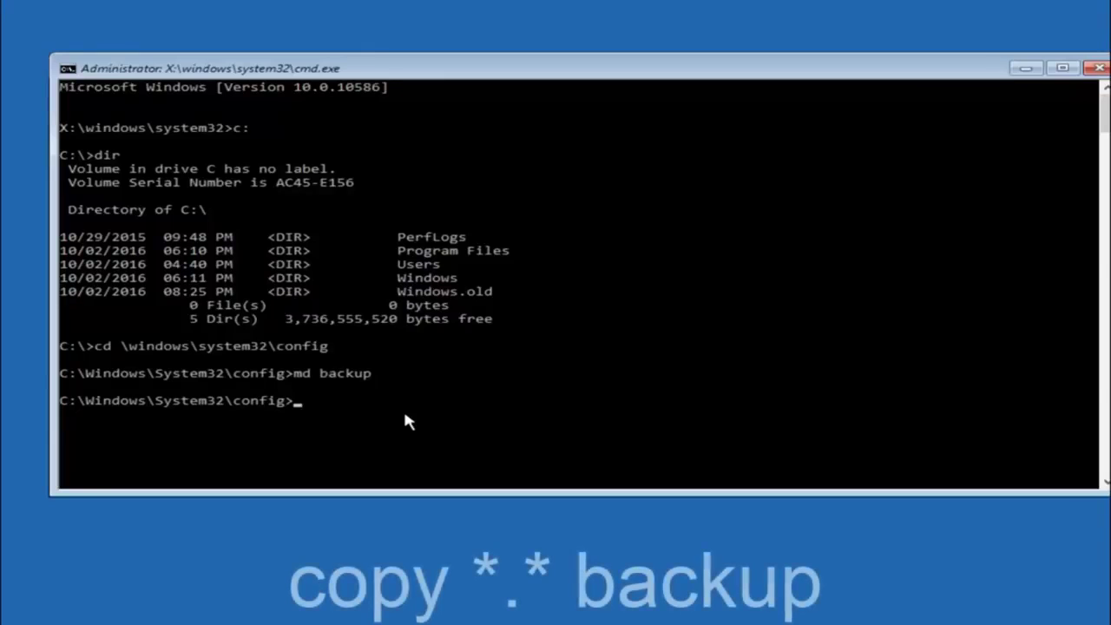
Run copy *.* backup to copy every config file, BCD-Template through SOFTWARE, into backup
type("copy ")
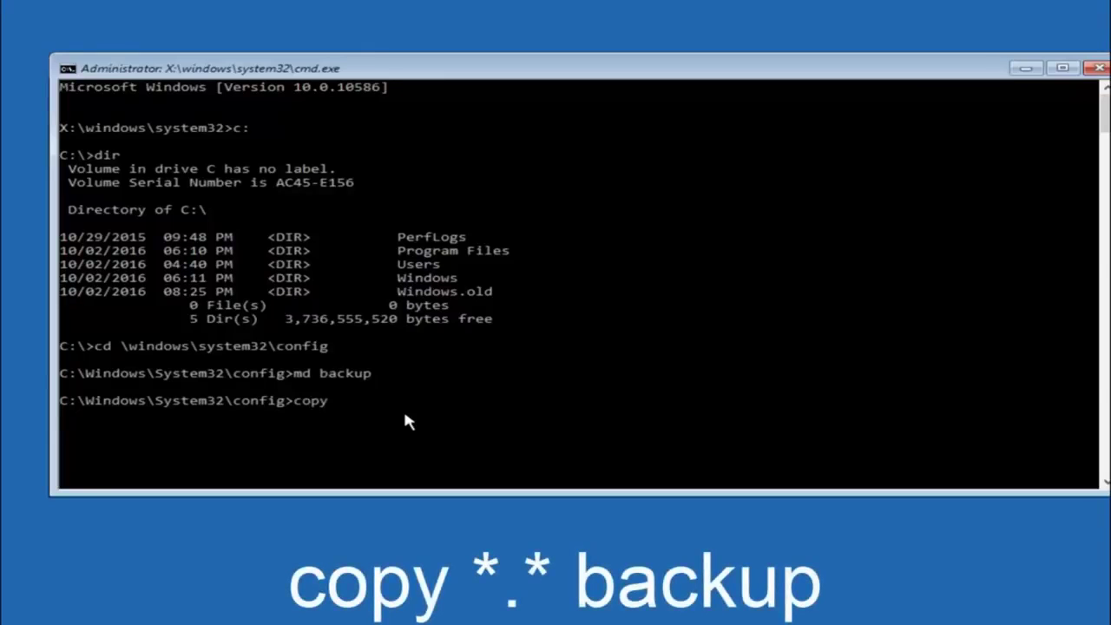
type("*.* backup")
key("Return")
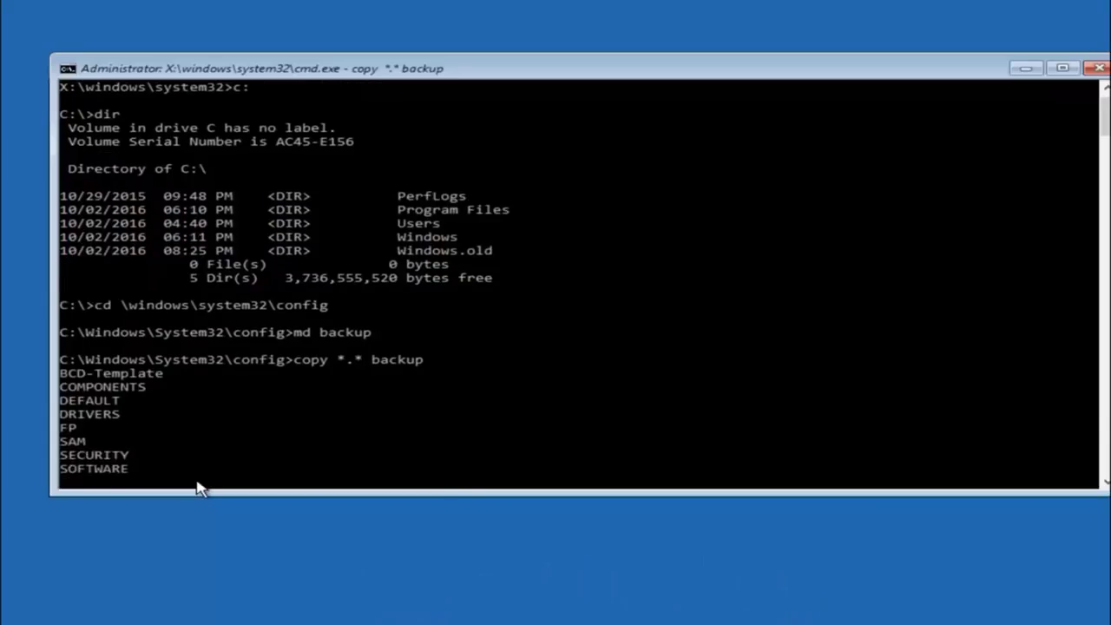
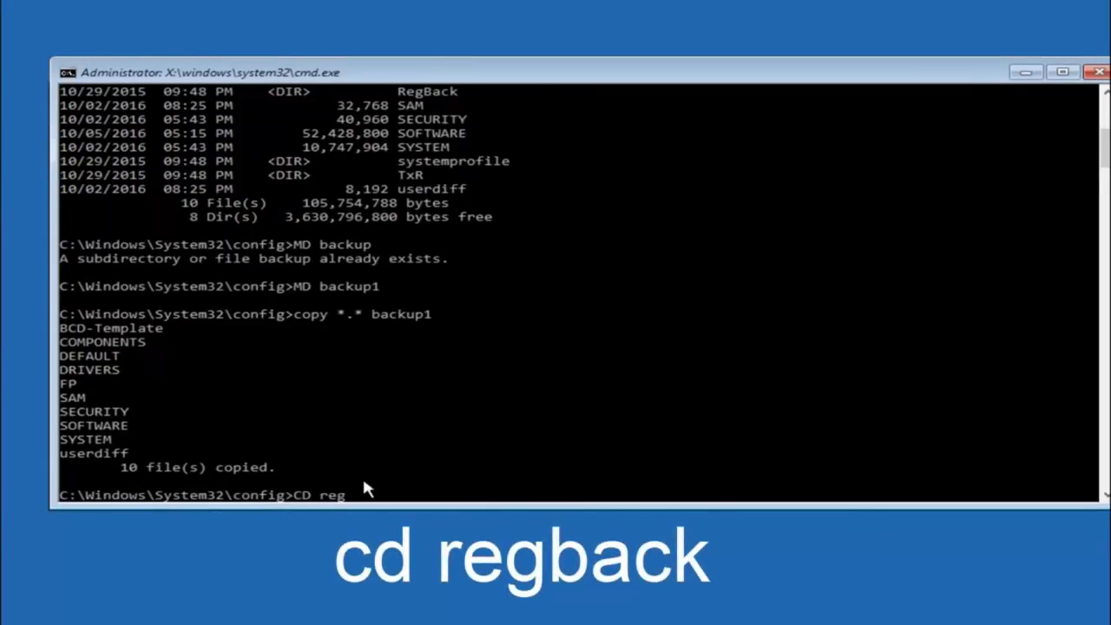
Switch the prompt to C:\Windows\System32\config\RegBack with CD regback
type("back")
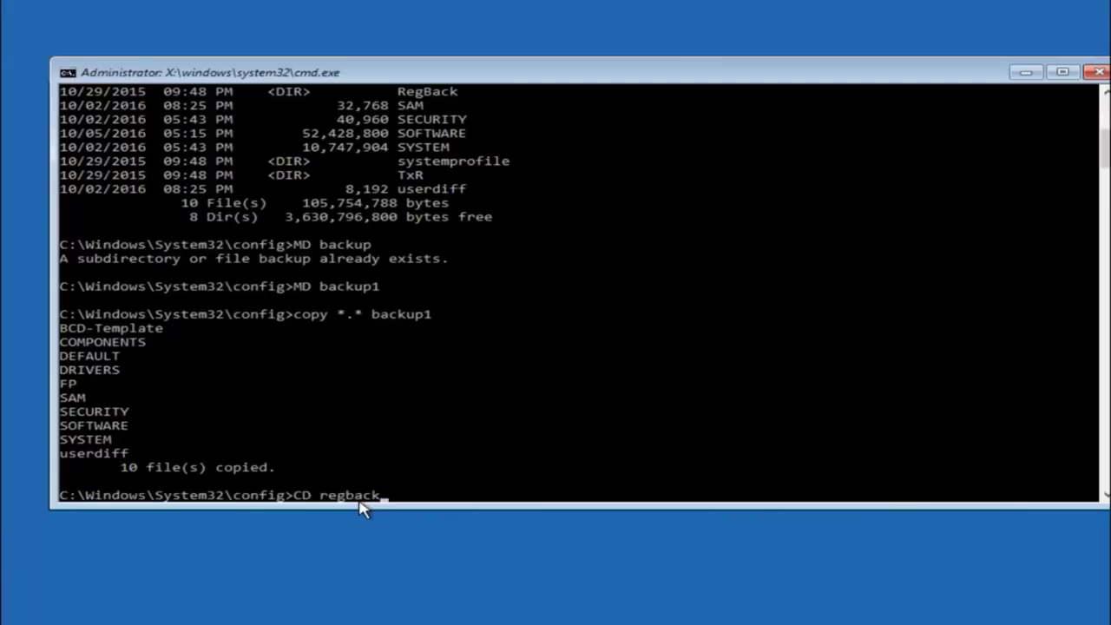
key("Return")
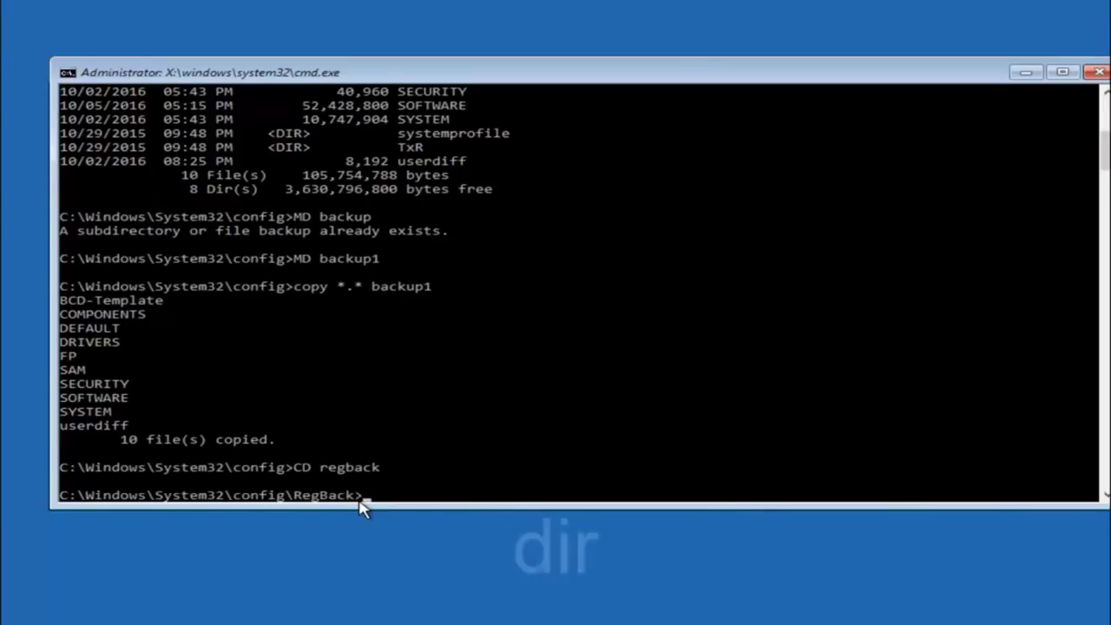
List RegBack's files with dir: DEFAULT, SAM, SECURITY, SOFTWARE and SYSTEM, all 0 bytes
type("dir")
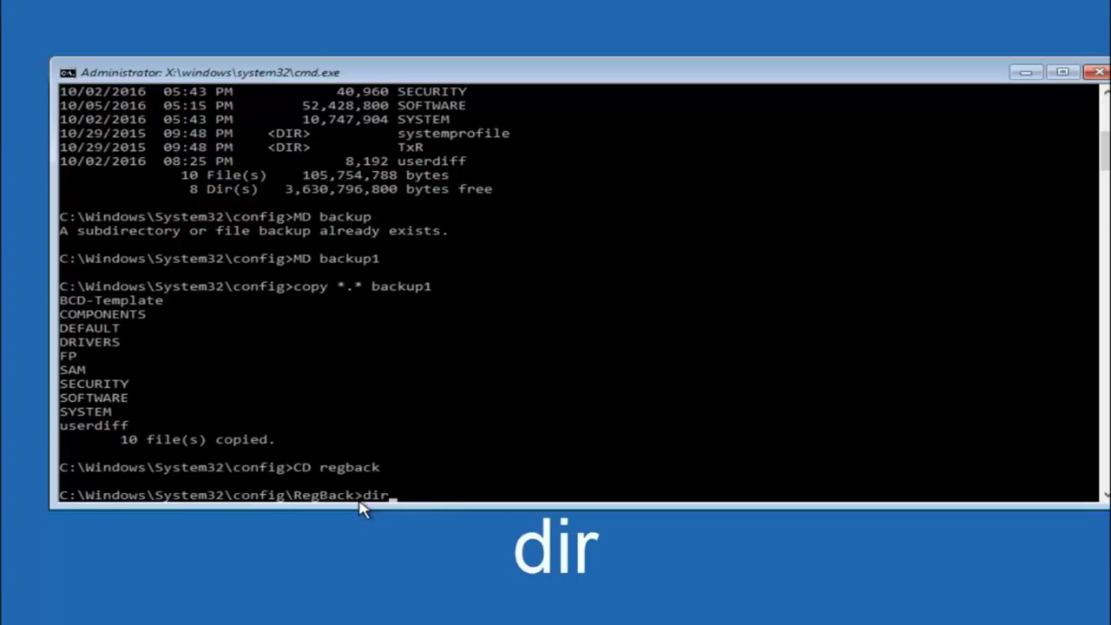
key("Return")
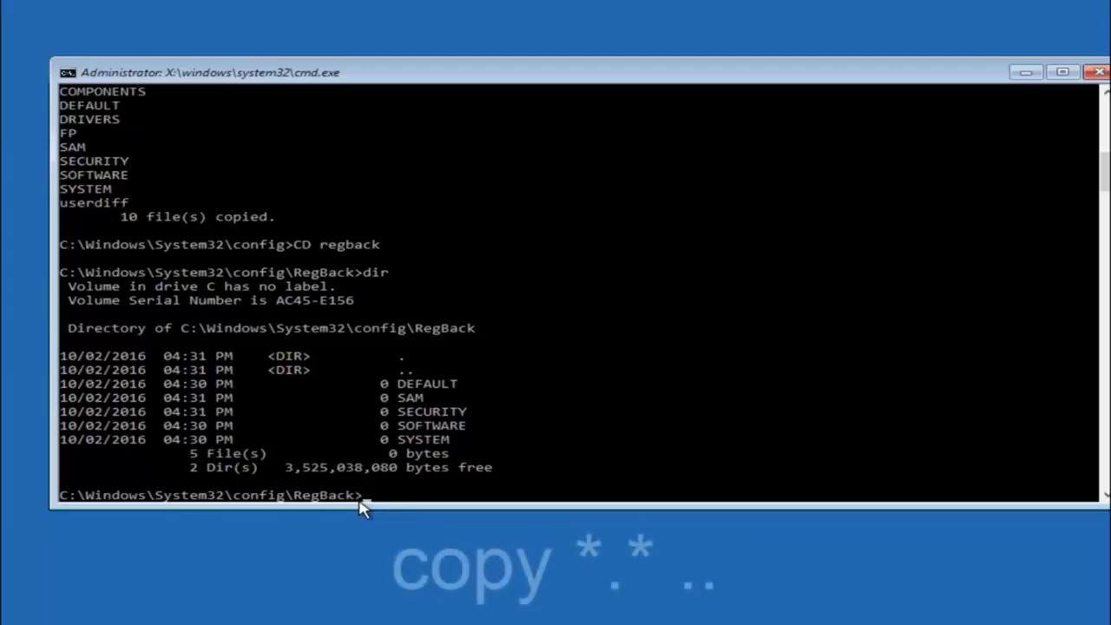
Enter the start of the copy *.* command to copy every RegBack file
type("copy")
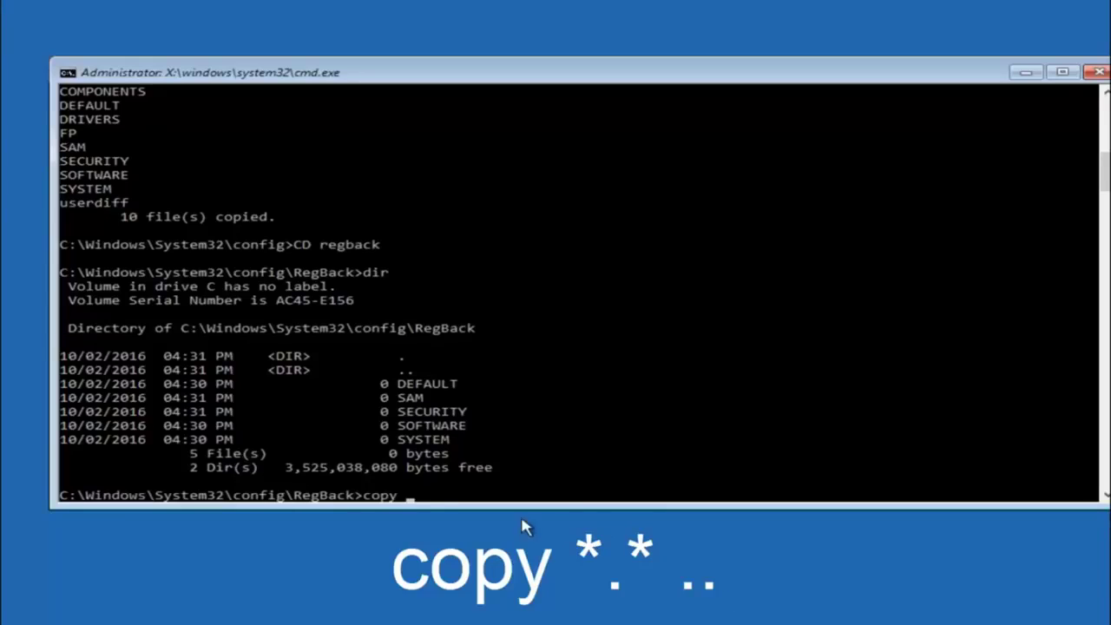
left_click(413, 502)
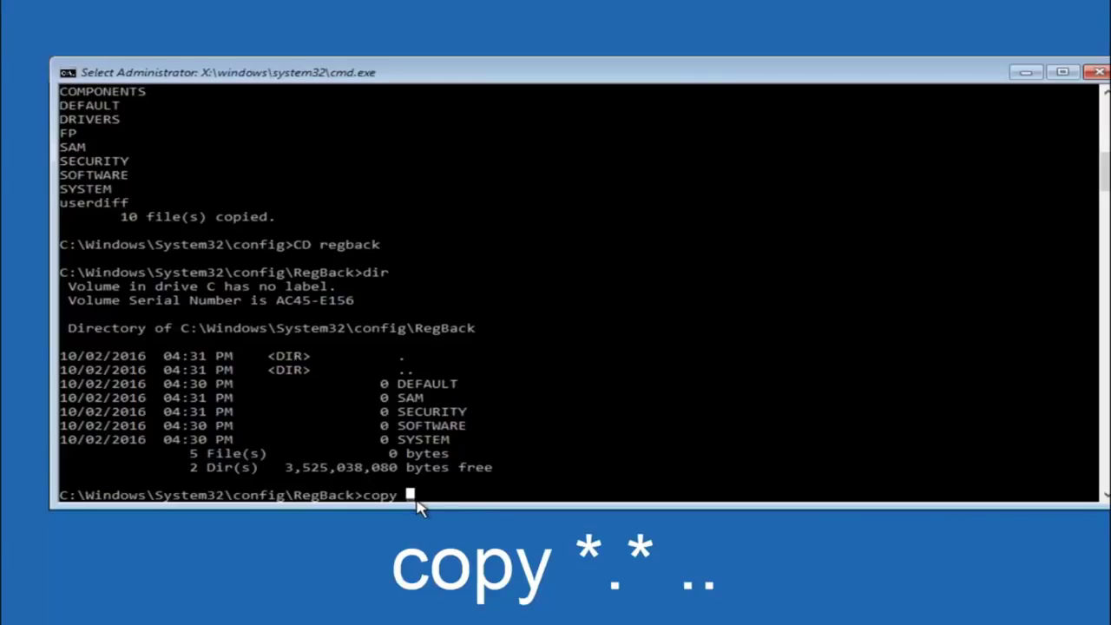
type("*")
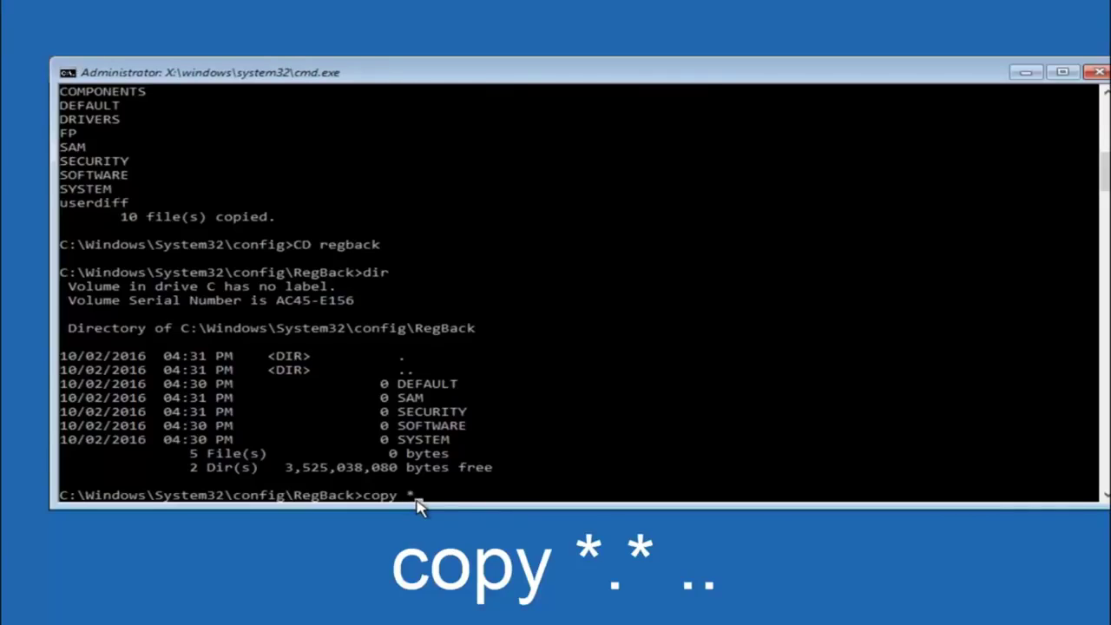
type(".*")
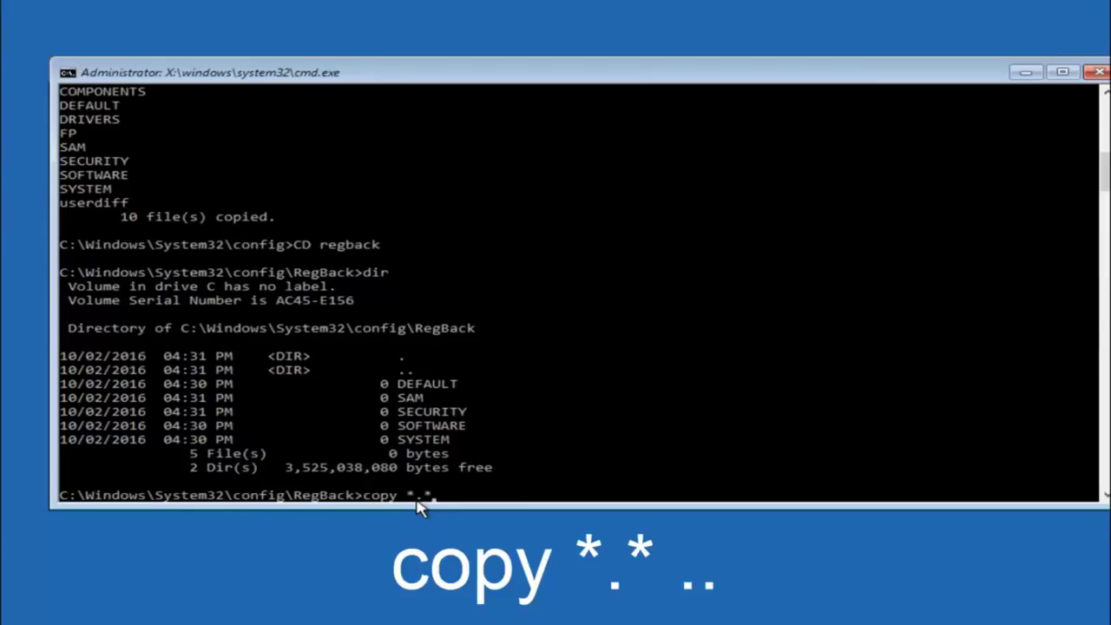
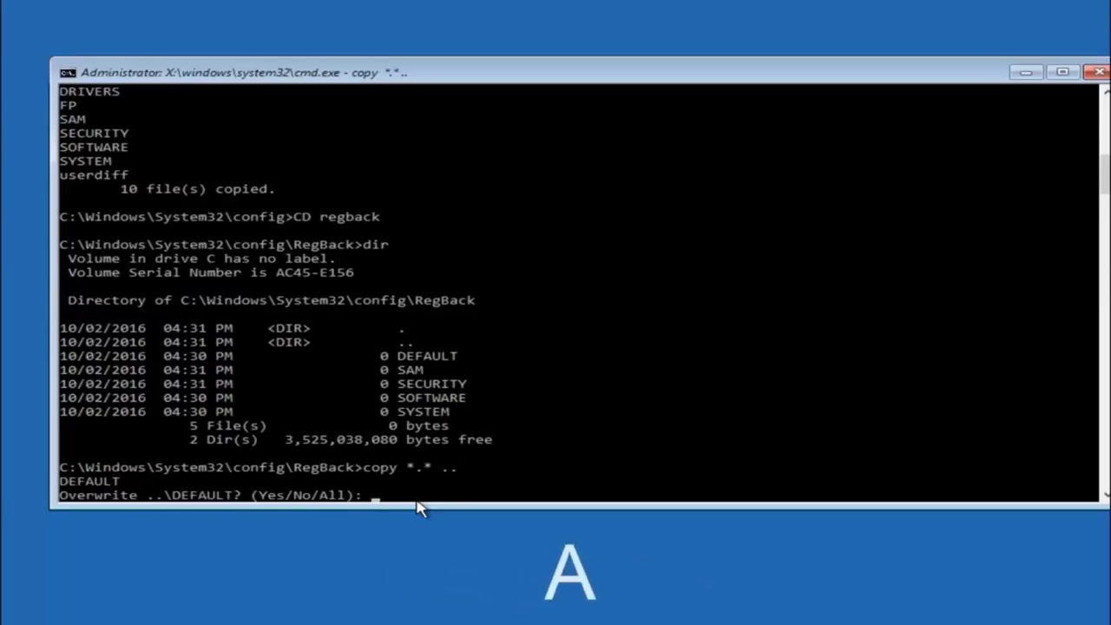
Answer 'A' to overwrite all five config hives with the RegBack copies, then close Command Prompt
type("A")
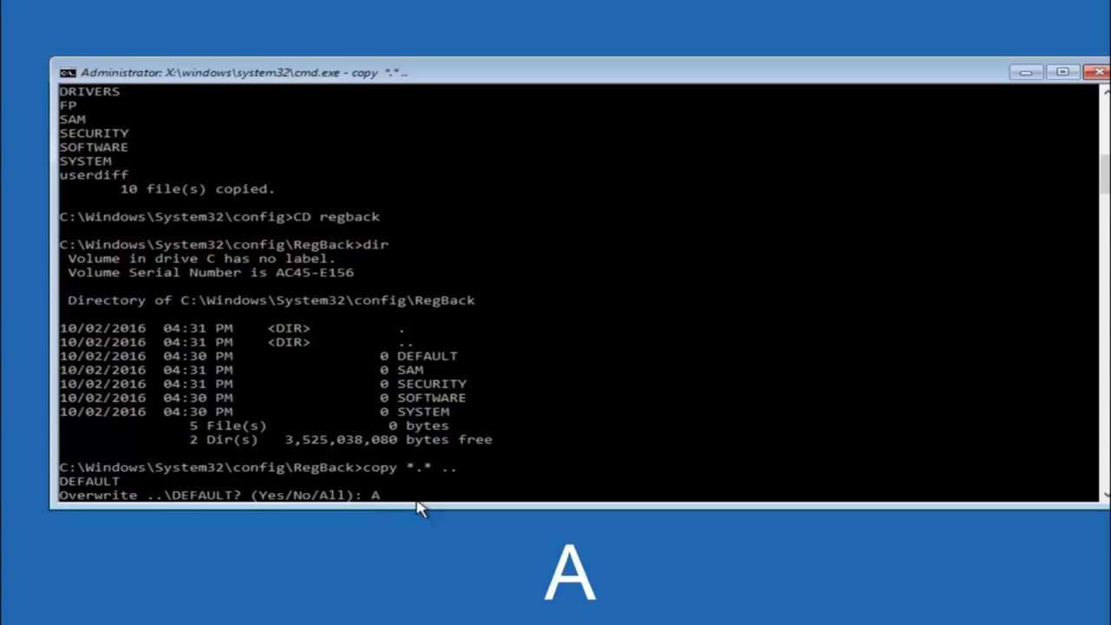
key("Return")
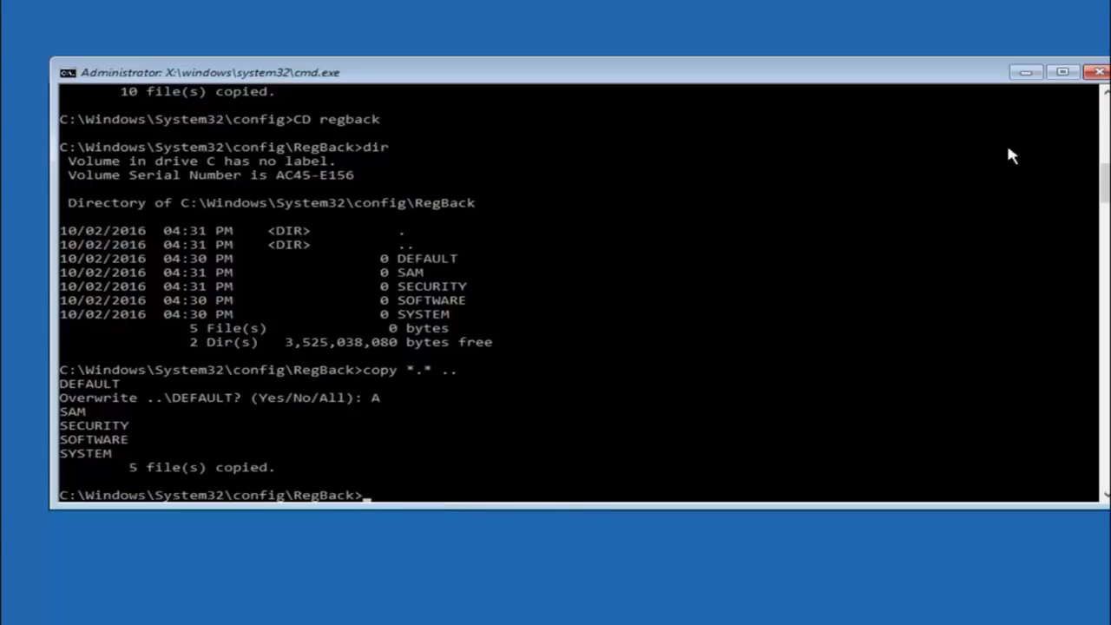
left_click(1098, 72)
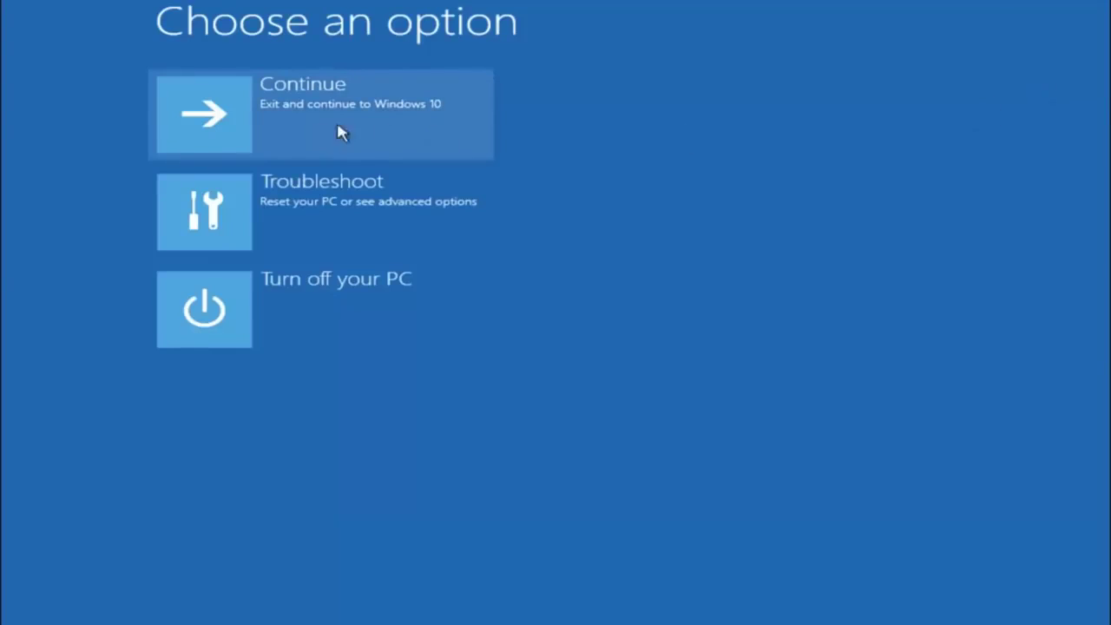